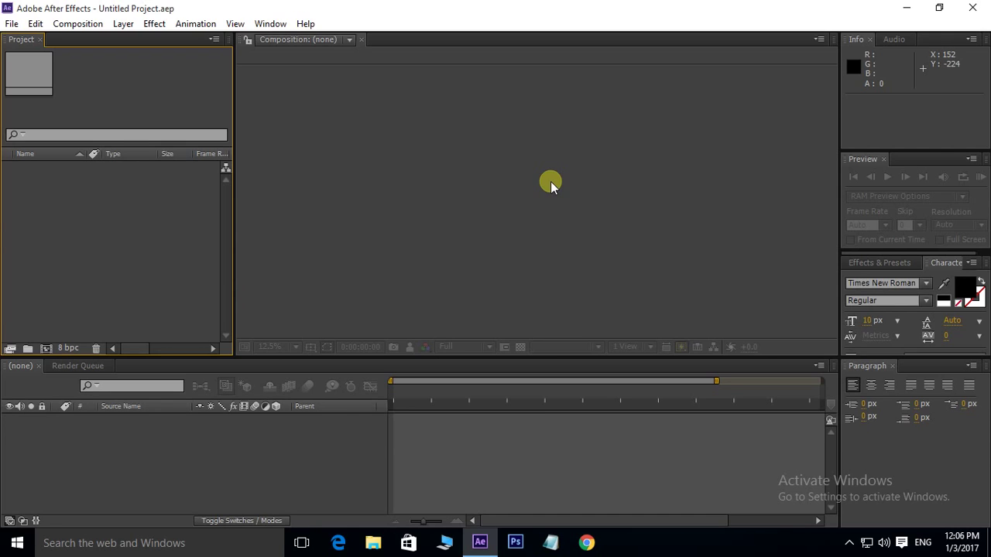
# Step: Show the Edit menu's Preferences submenu, listing General through Audio Output Mapping
pyautogui.click(36, 24)
pyautogui.moveTo(96, 376)
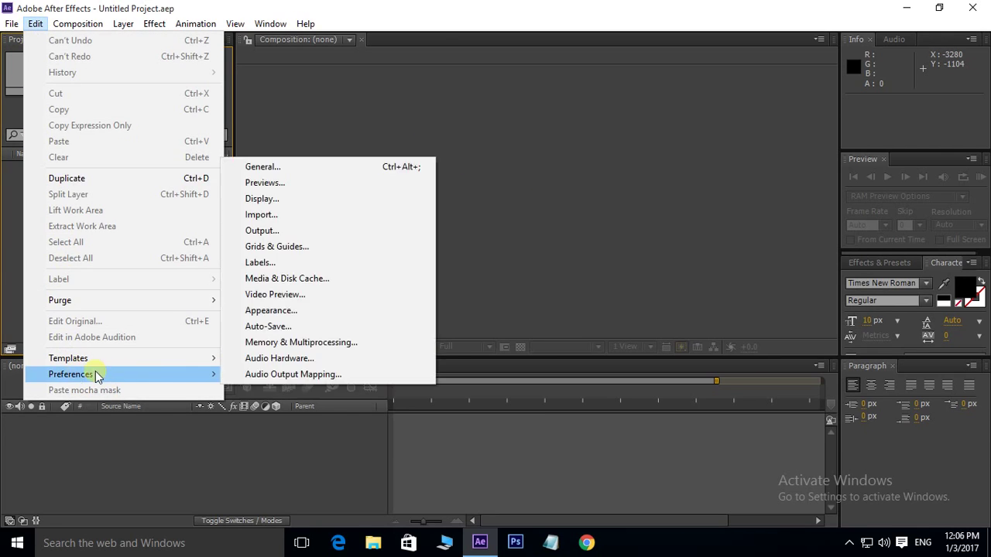
# Step: In General preferences, keep Levels of Undo at 32 and enable Default Spatial Interpolation to Linear
pyautogui.click(292, 167)
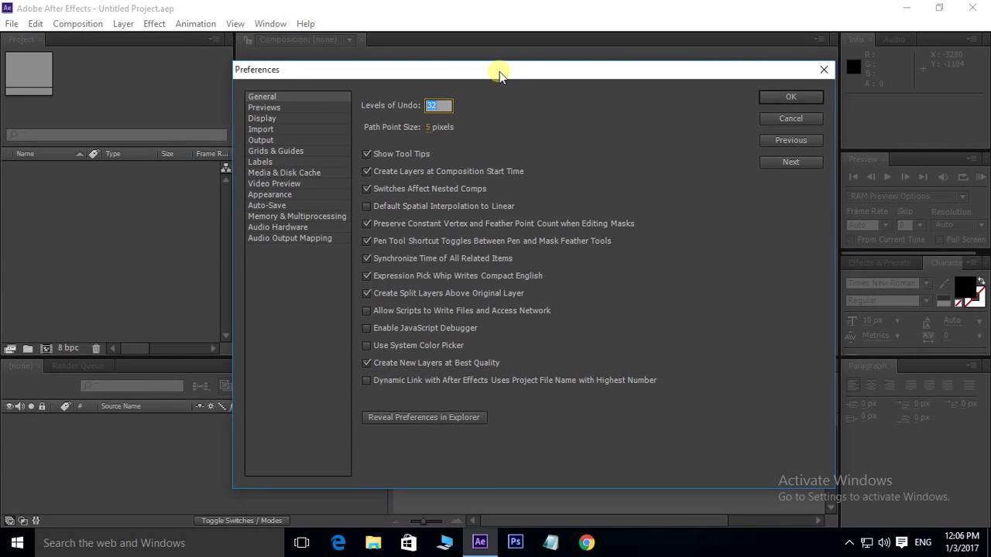
pyautogui.moveTo(499, 71); pyautogui.dragTo(489, 68)
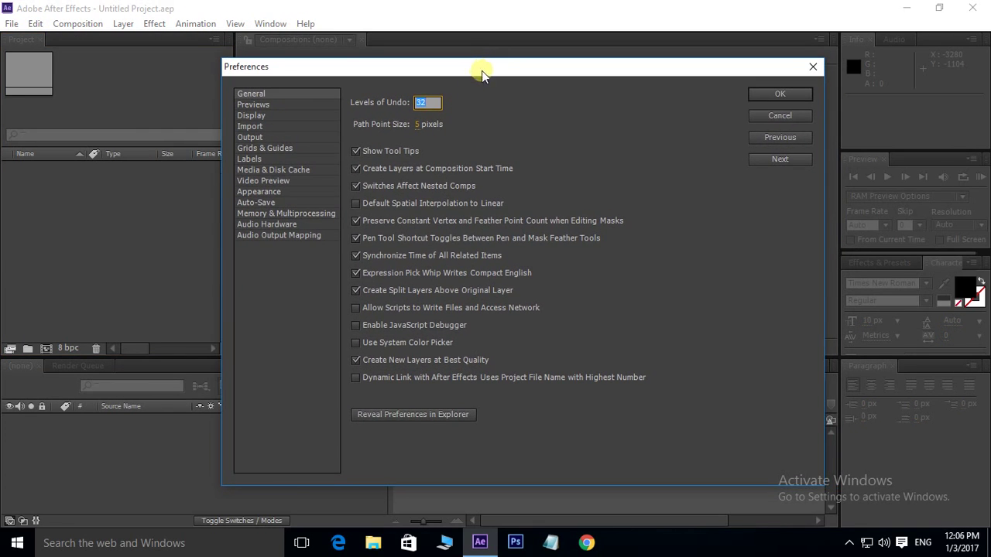
pyautogui.click(439, 103)
pyautogui.moveTo(438, 103); pyautogui.dragTo(419, 103)
pyautogui.click(431, 102)
pyautogui.doubleClick(423, 103)
pyautogui.click(356, 203)
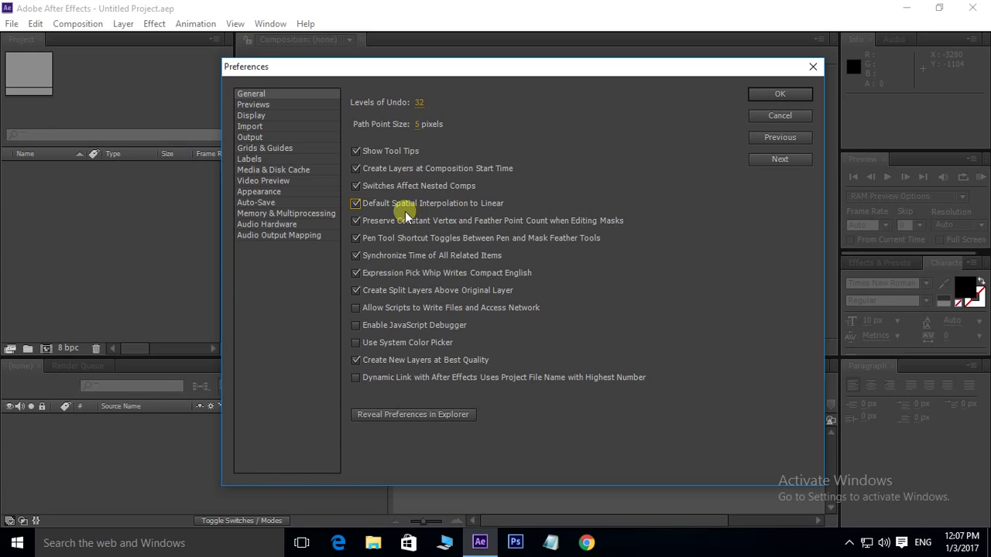
# Step: On the Previews page, review GPU Information, keep Ray-tracing on CPU, and cancel
pyautogui.click(250, 105)
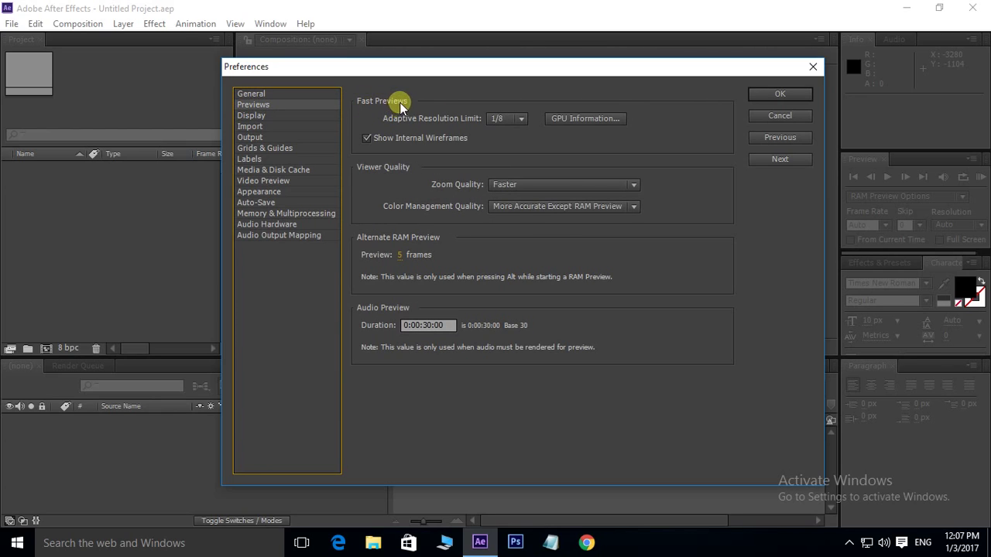
pyautogui.click(586, 118)
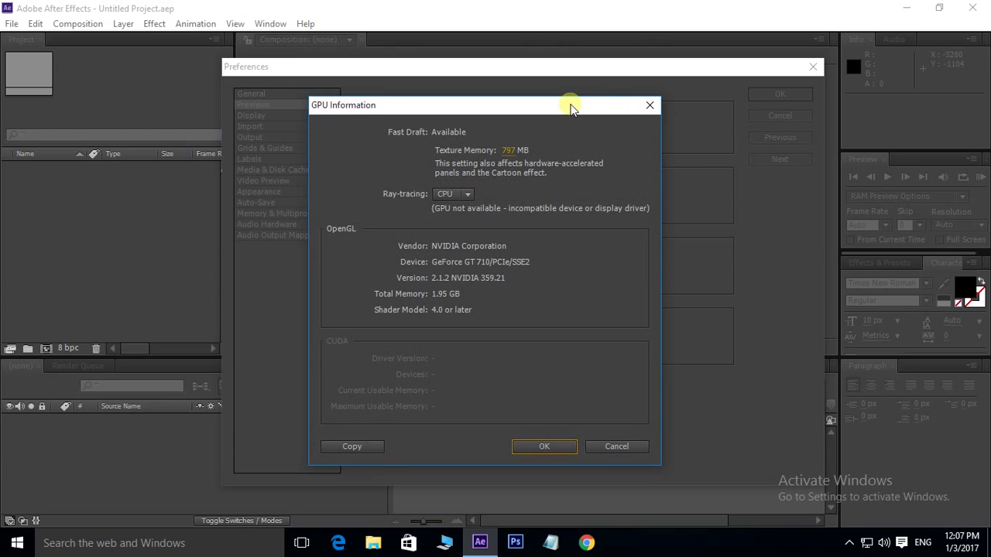
pyautogui.moveTo(571, 104); pyautogui.dragTo(602, 106)
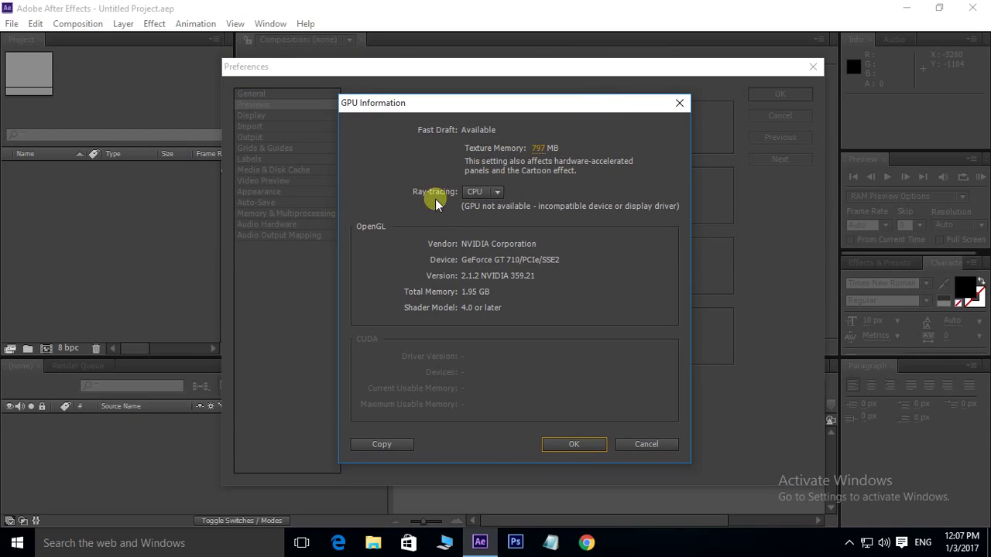
pyautogui.click(499, 193)
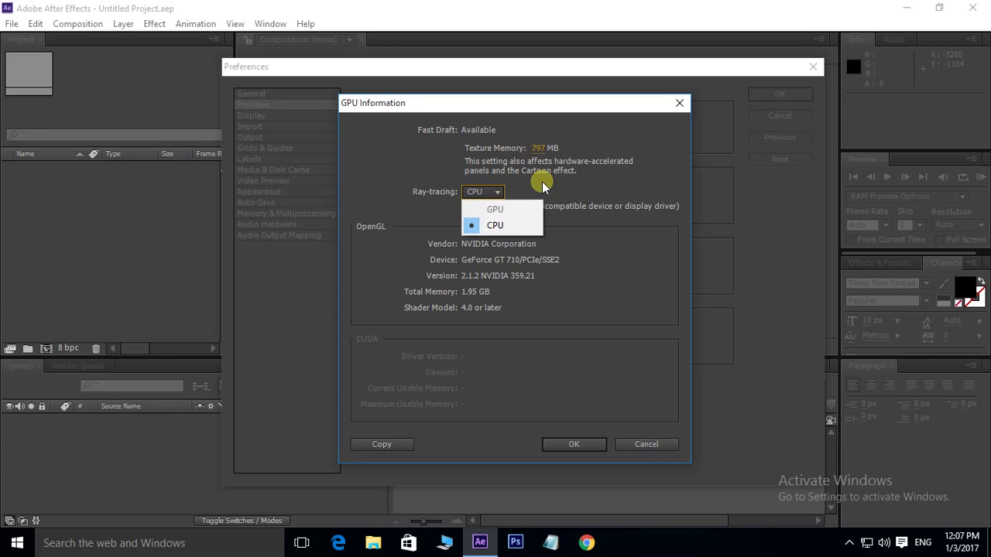
pyautogui.click(522, 182)
pyautogui.click(632, 440)
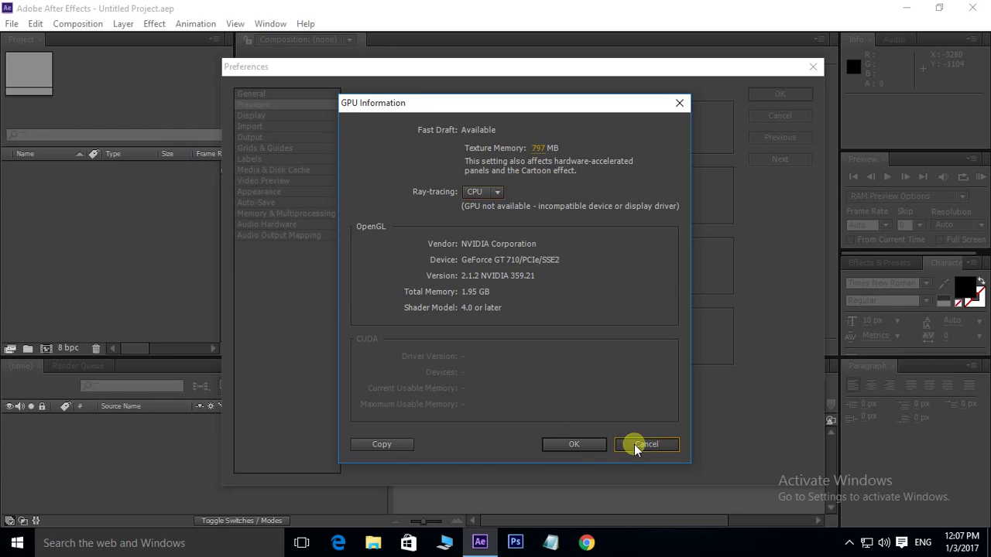
# Step: On the Display page, enable Hardware Accelerate Composition, Layer, and Footage Panels, then go to Import
pyautogui.click(250, 116)
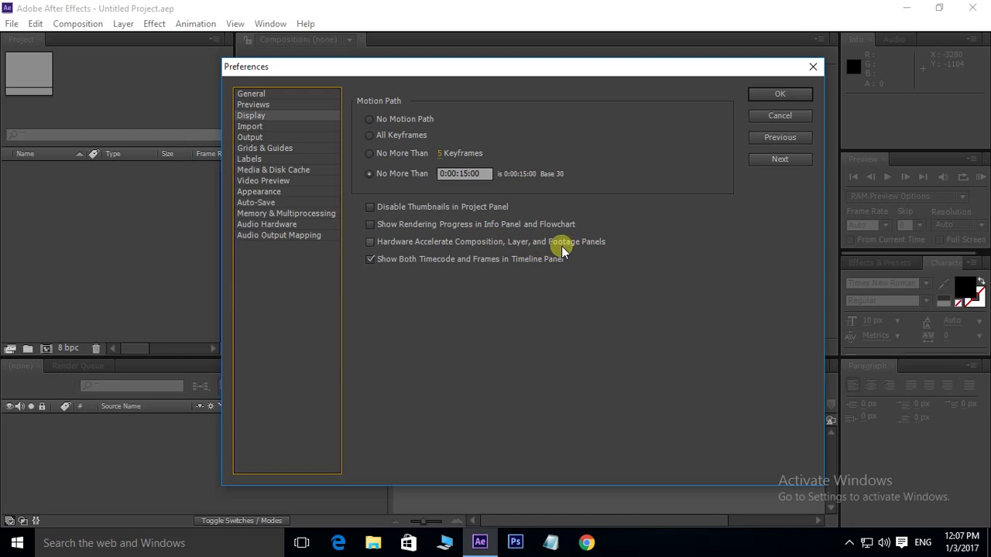
pyautogui.click(370, 242)
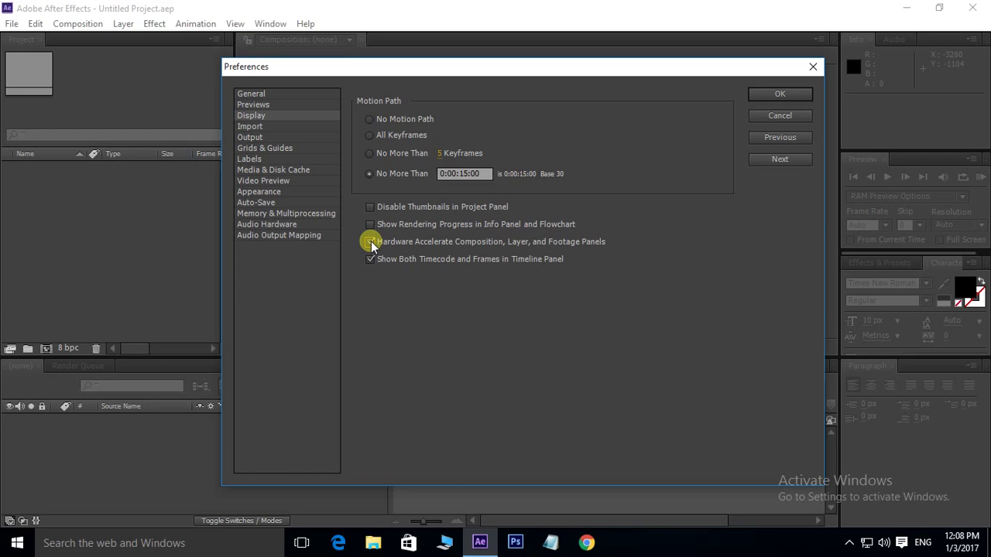
pyautogui.click(255, 125)
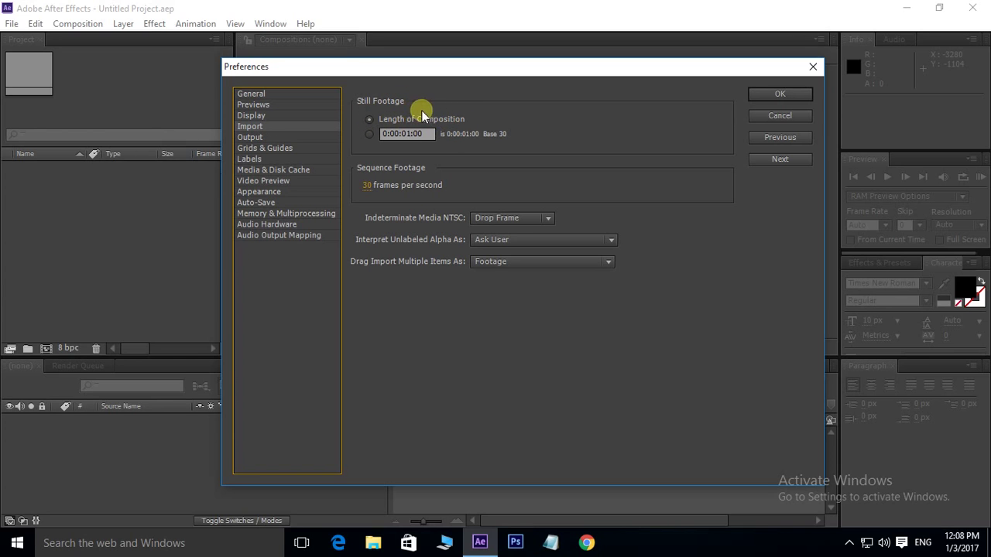
pyautogui.click(369, 133)
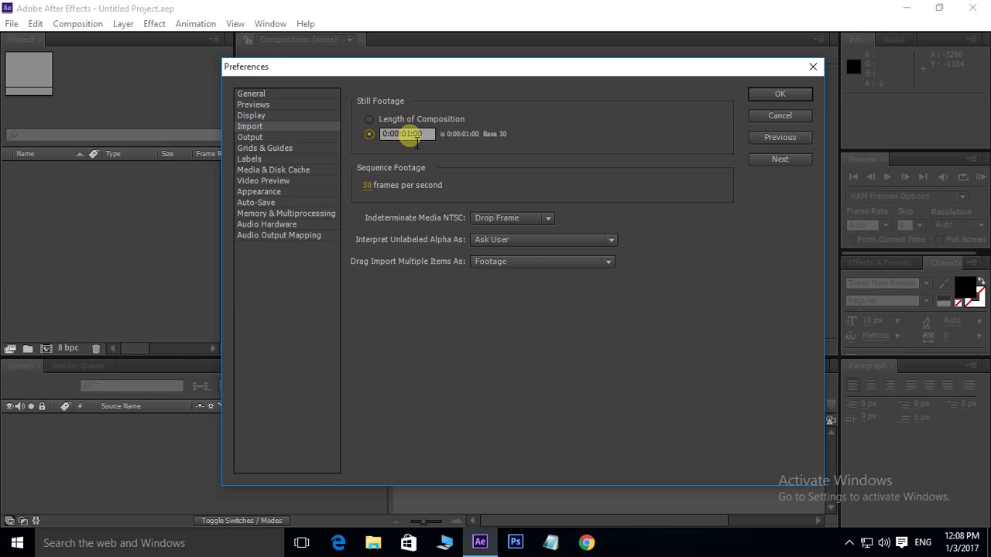
pyautogui.moveTo(432, 138); pyautogui.dragTo(396, 136)
pyautogui.click(402, 134)
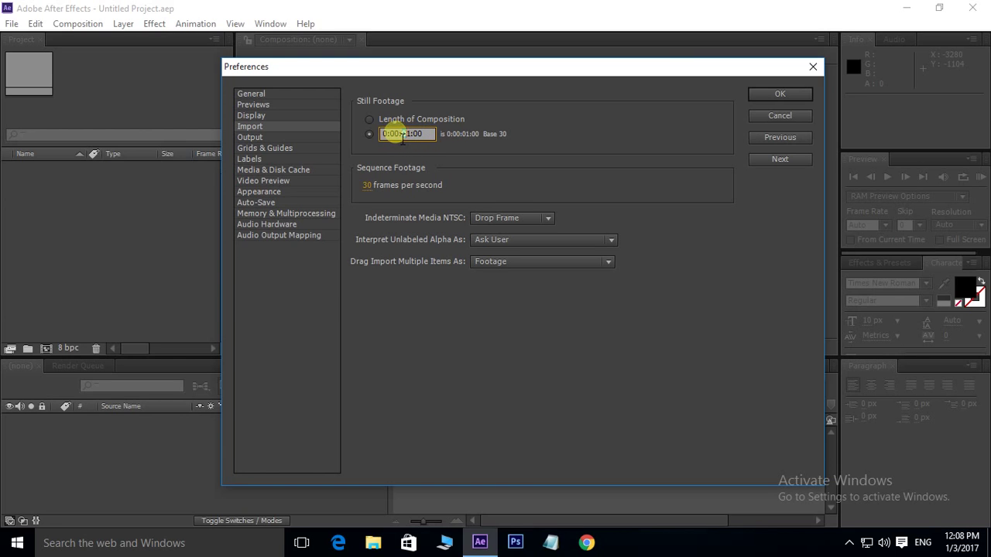
pyautogui.moveTo(402, 136); pyautogui.dragTo(379, 139)
pyautogui.doubleClick(408, 137)
pyautogui.click(369, 119)
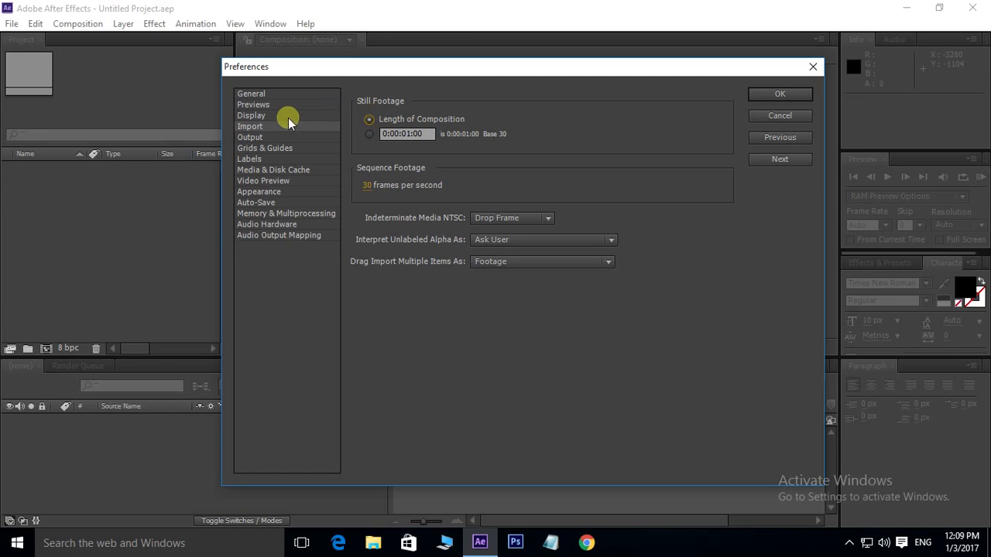
# Step: On the Labels page, recolour the Red label by sampling white from the dialog title bar
pyautogui.click(256, 159)
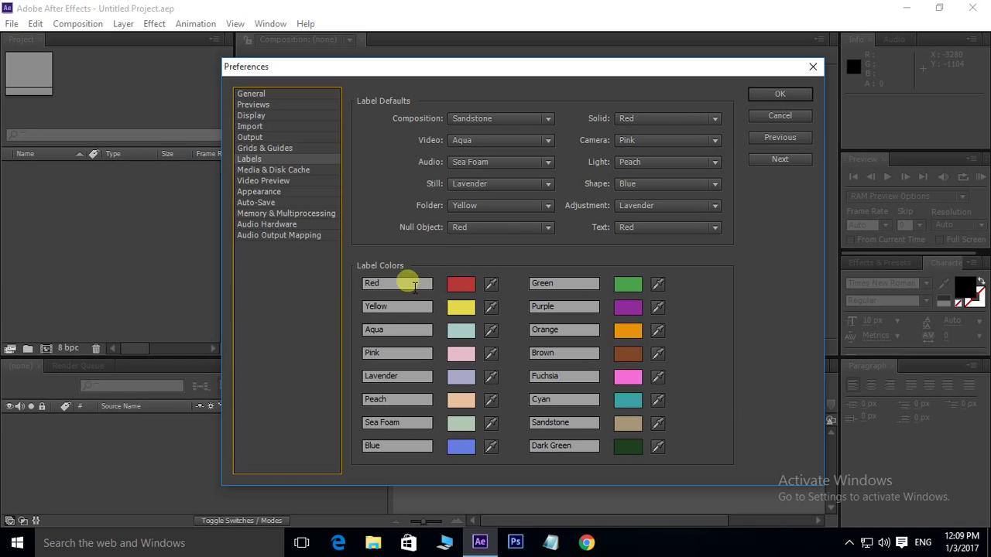
pyautogui.click(456, 286)
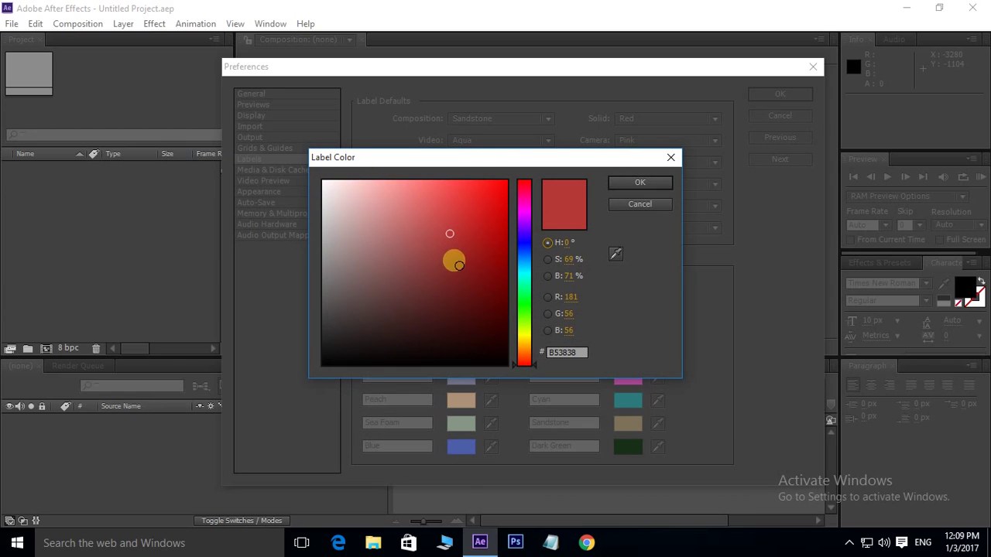
pyautogui.click(640, 204)
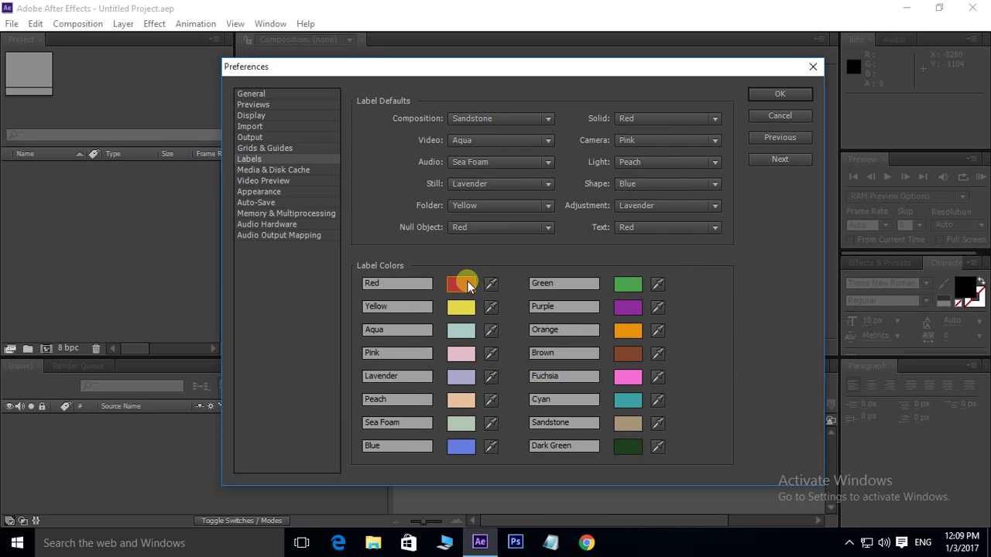
pyautogui.click(461, 284)
pyautogui.click(389, 315)
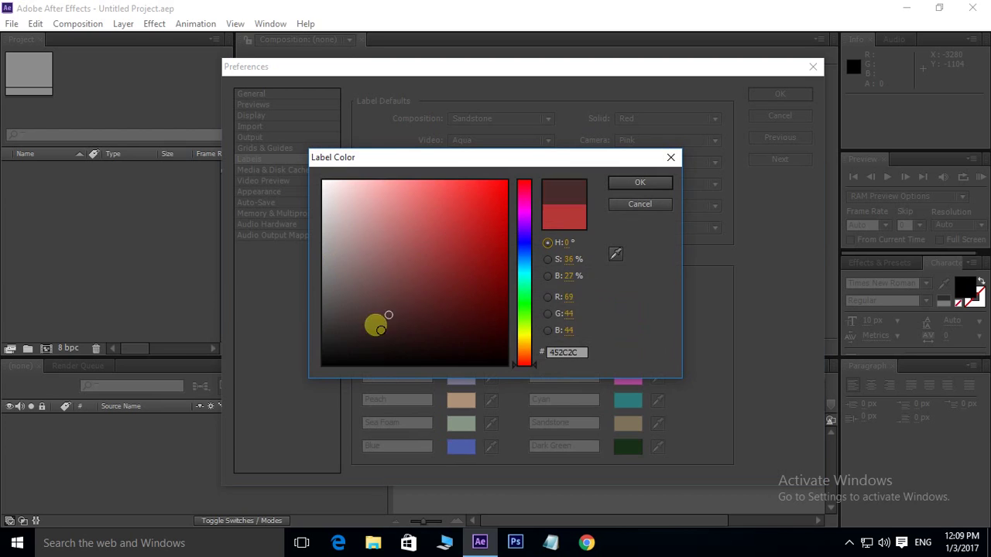
pyautogui.click(635, 184)
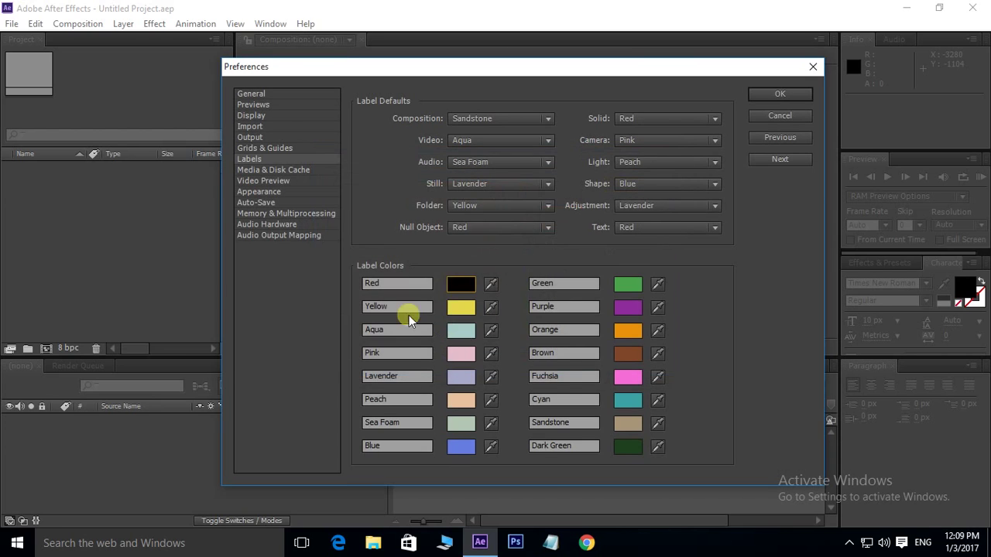
pyautogui.click(490, 284)
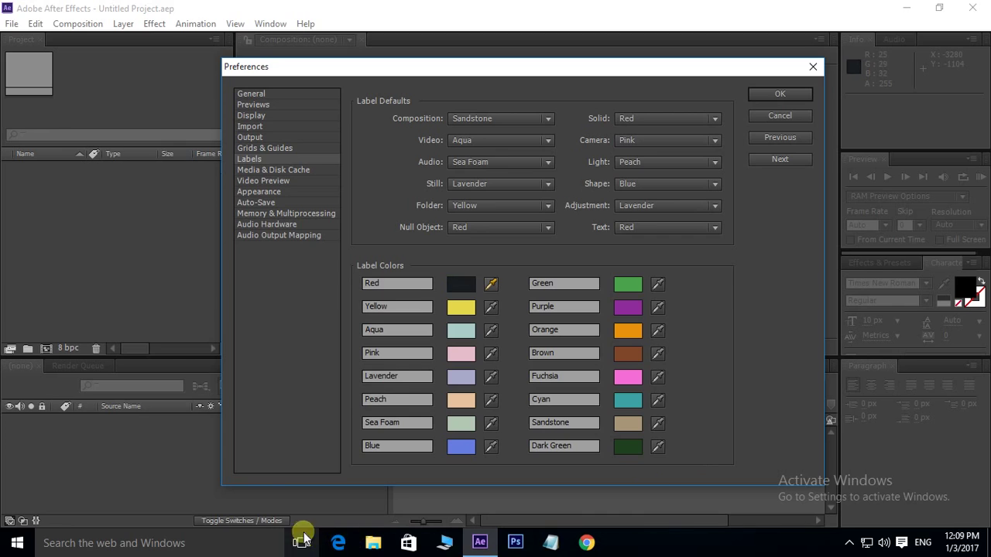
pyautogui.click(456, 285)
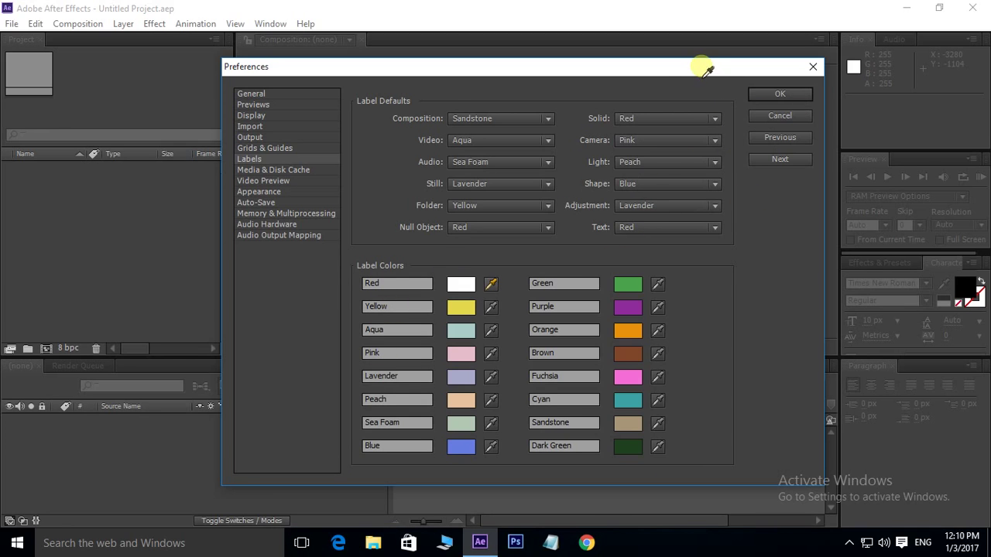
pyautogui.click(466, 69)
# Step: Cancel the label colour edit, reopen Preferences on Labels, then show Grids & Guides
pyautogui.click(780, 119)
pyautogui.click(35, 23)
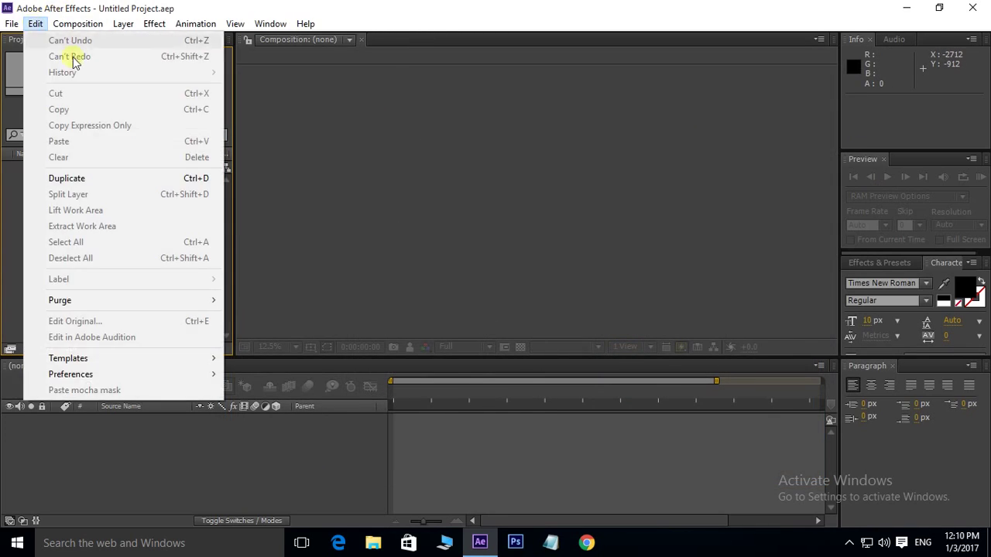
pyautogui.moveTo(177, 373)
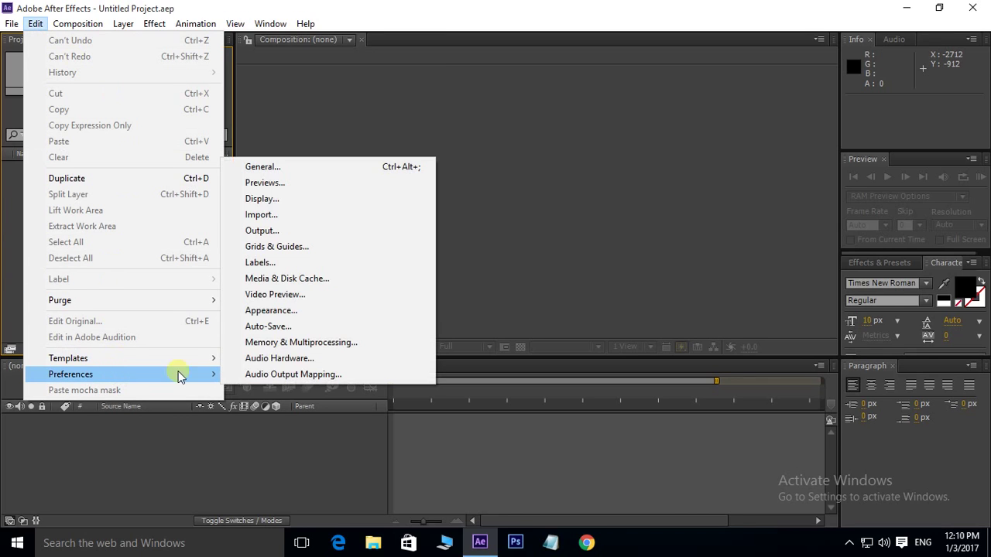
pyautogui.click(260, 263)
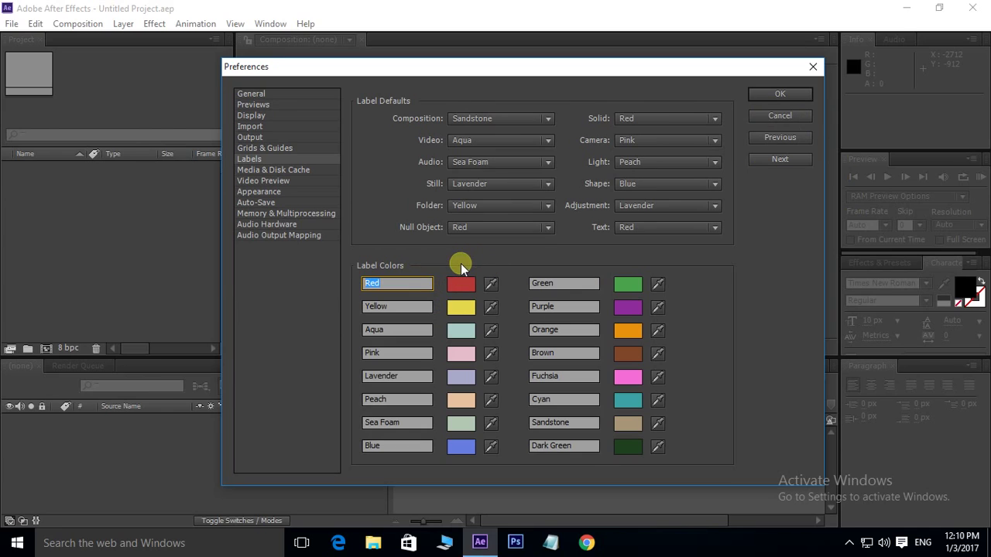
pyautogui.click(271, 149)
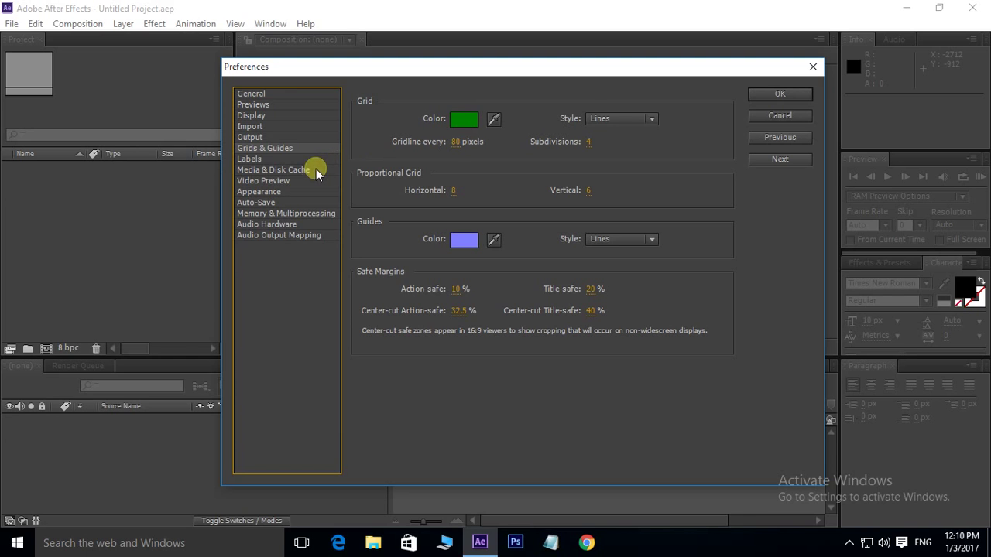
# Step: Show the Media & Disk Cache page, with disk cache enabled at 22 GB maximum
pyautogui.click(278, 170)
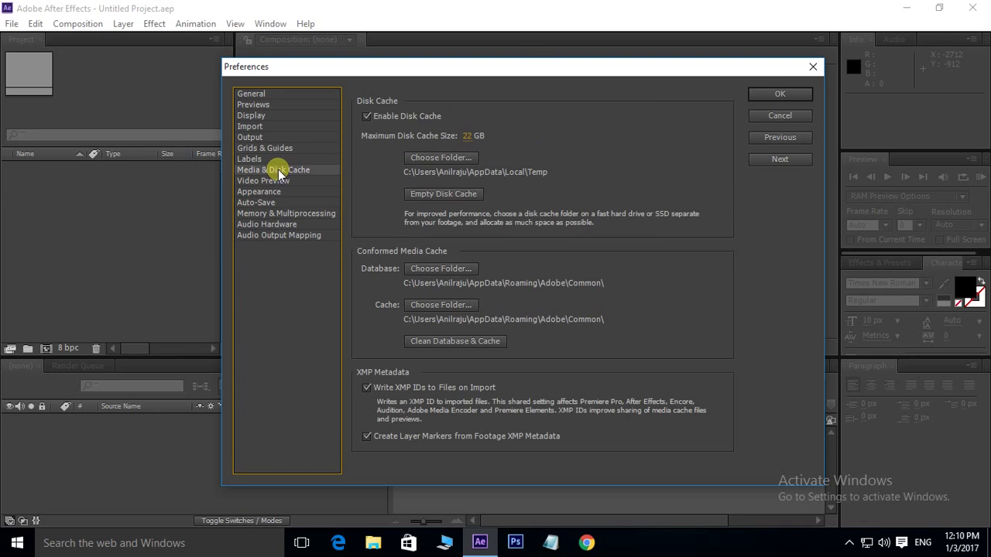
pyautogui.moveTo(508, 67); pyautogui.dragTo(573, 71)
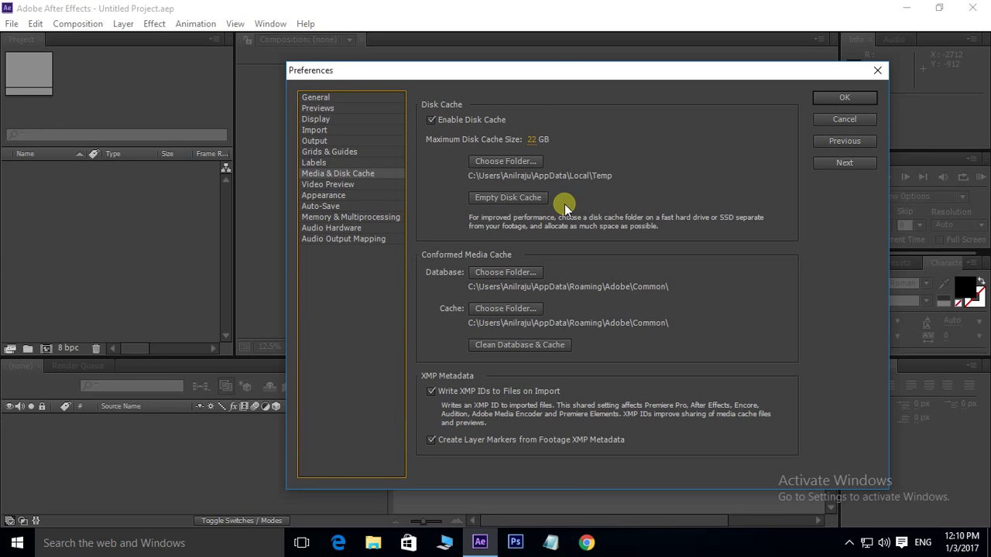
pyautogui.moveTo(544, 70); pyautogui.dragTo(579, 51)
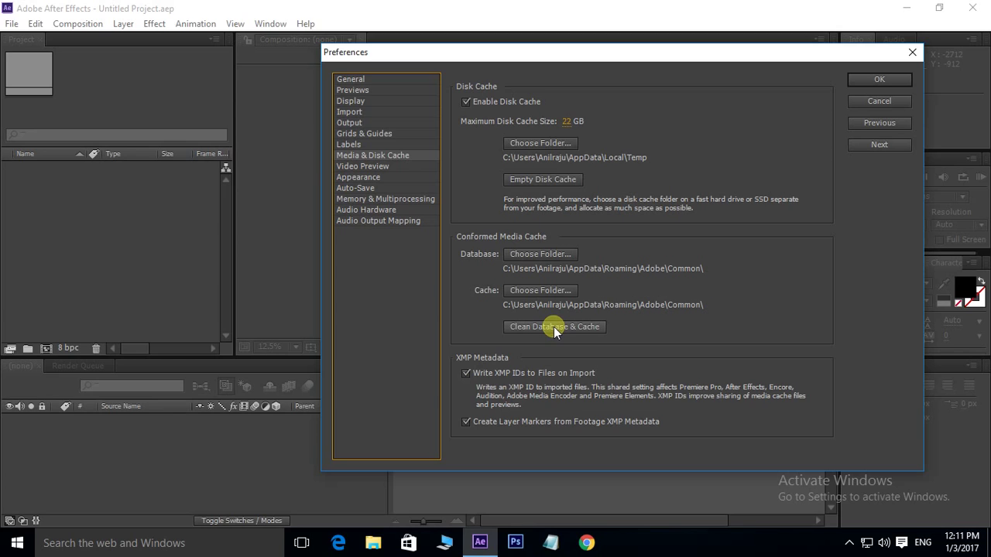
# Step: Try maximum and minimum Appearance brightness, restore Default, then go to Memory & Multiprocessing
pyautogui.click(372, 177)
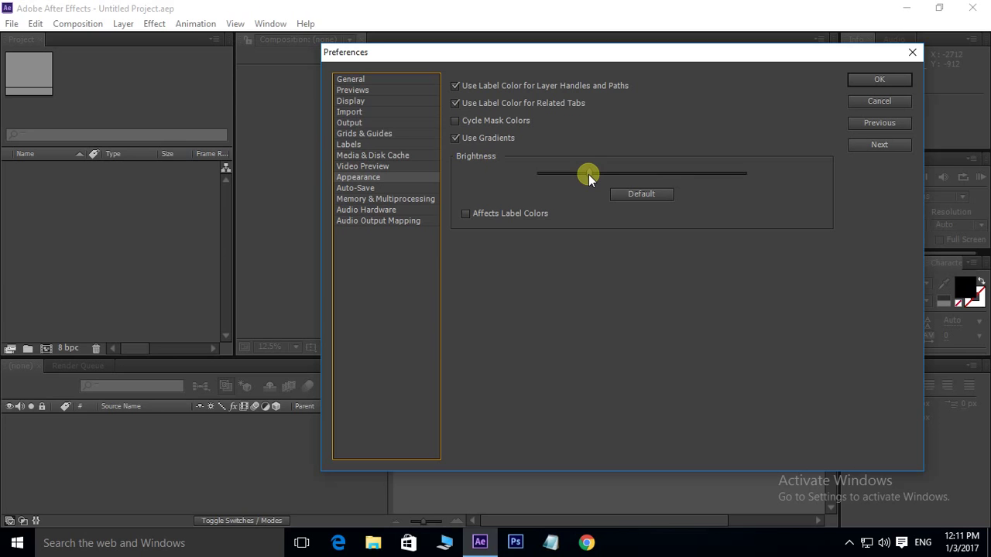
pyautogui.moveTo(590, 177); pyautogui.dragTo(772, 177)
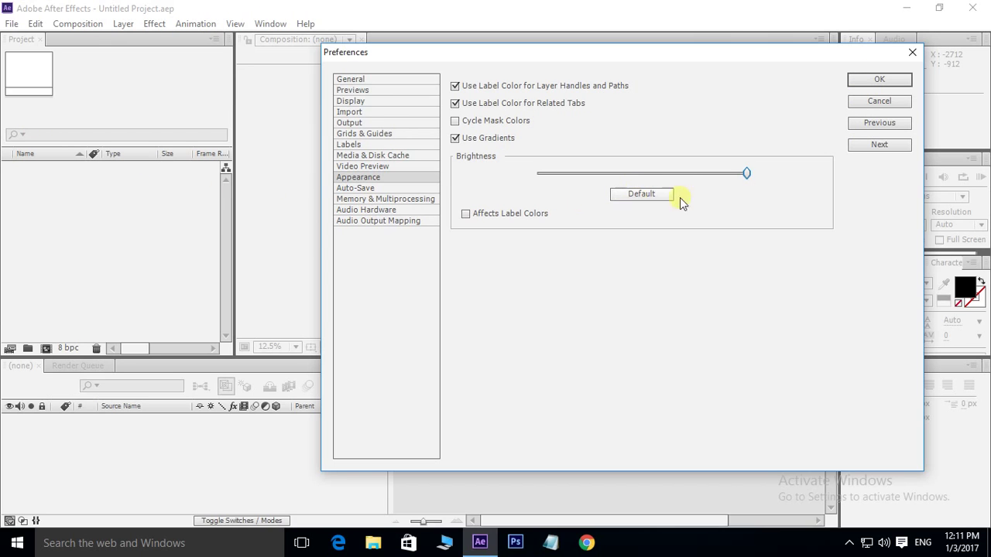
pyautogui.moveTo(748, 173); pyautogui.dragTo(522, 170)
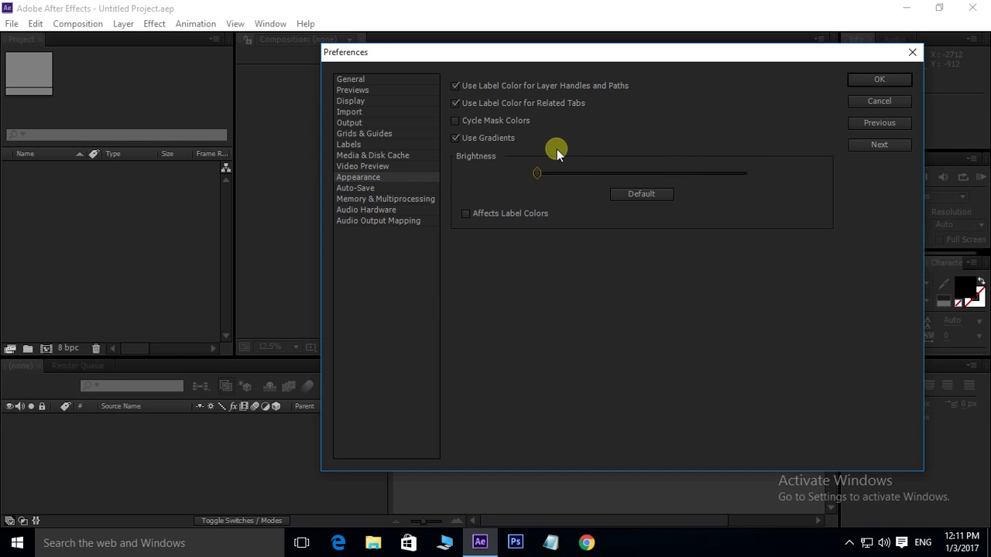
pyautogui.click(642, 194)
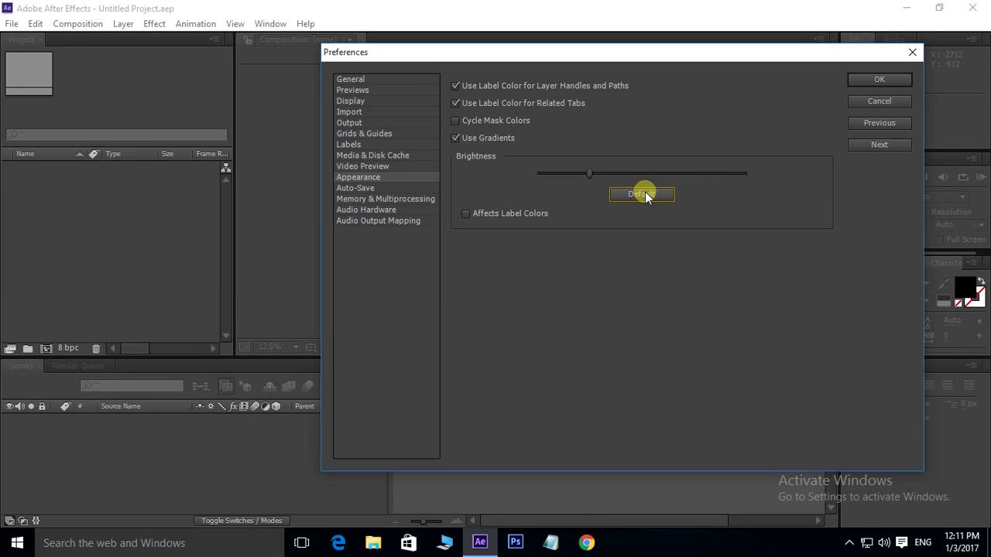
pyautogui.click(405, 199)
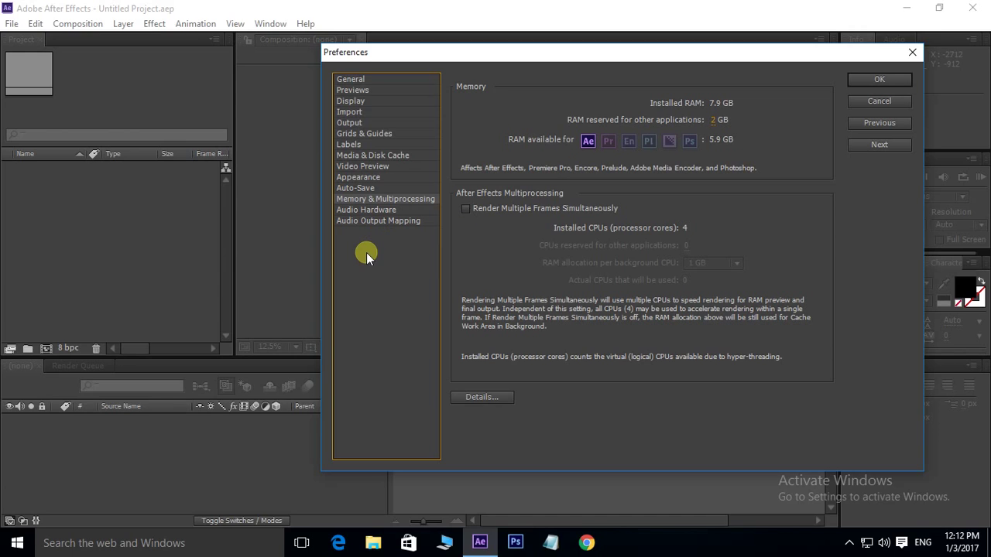
# Step: Show the Auto-Save page, where automatic saving is off at 20 minutes, 5 versions
pyautogui.click(353, 188)
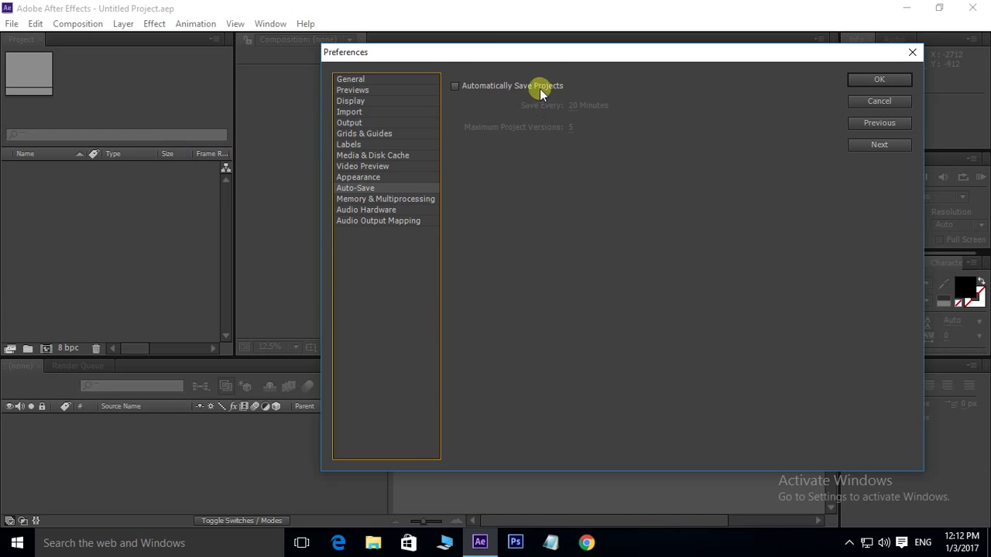
# Step: Enable Automatically Save Projects and set Save Every to 5 minutes
pyautogui.click(454, 86)
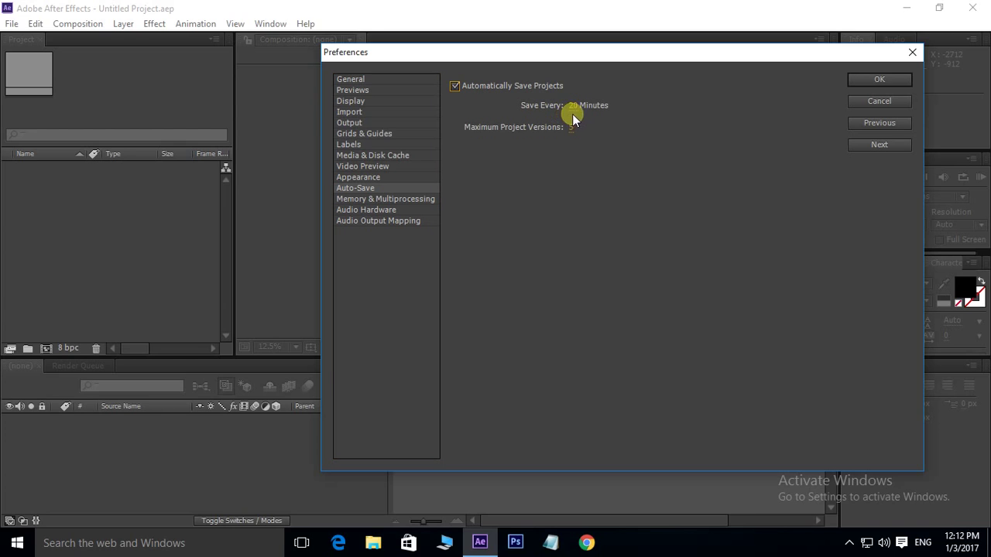
pyautogui.click(575, 109)
pyautogui.write('5')
pyautogui.moveTo(591, 55); pyautogui.dragTo(578, 59)
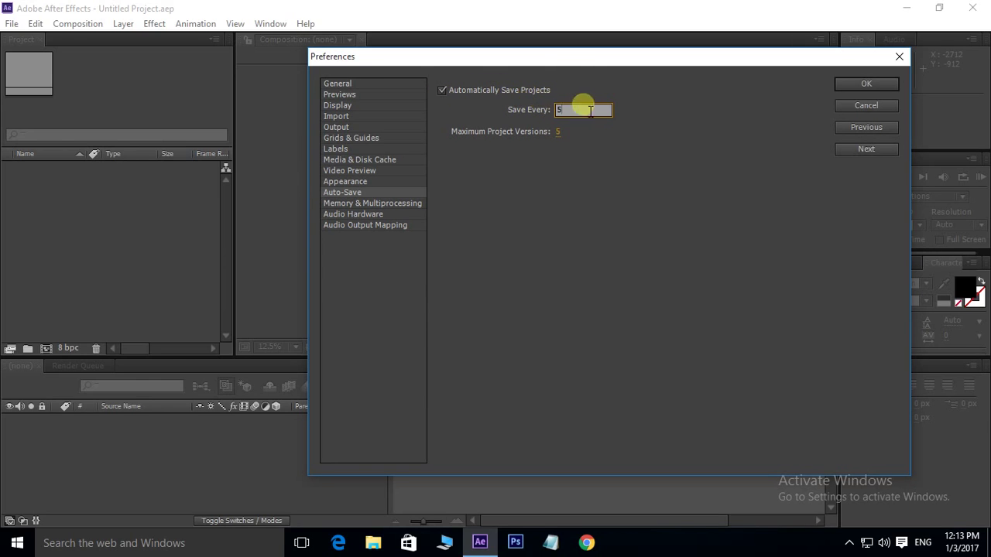
pyautogui.doubleClick(566, 110)
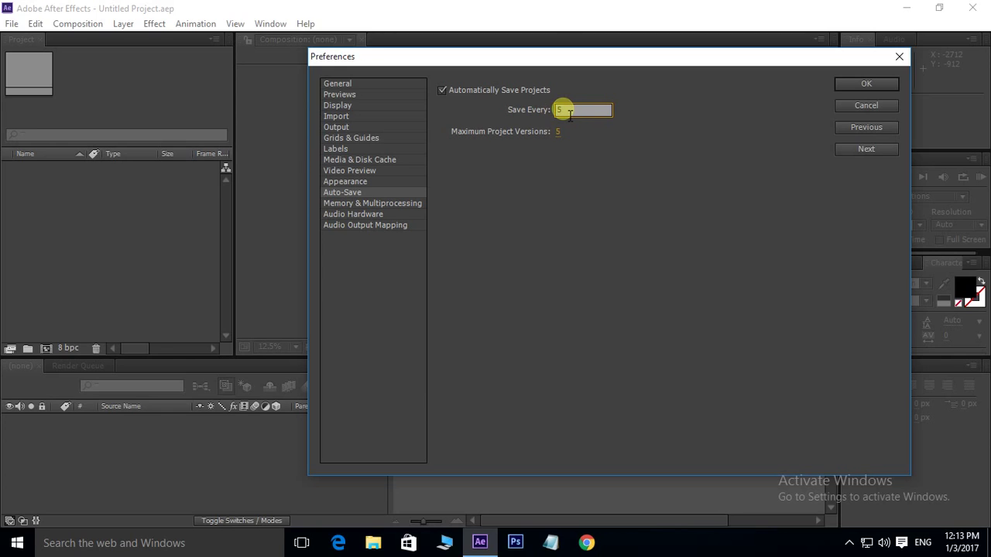
pyautogui.doubleClick(565, 110)
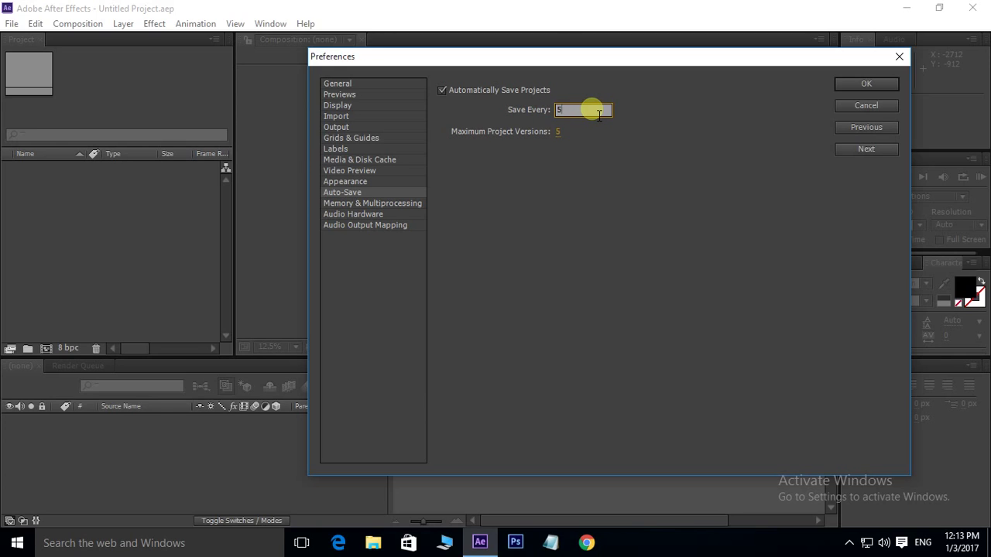